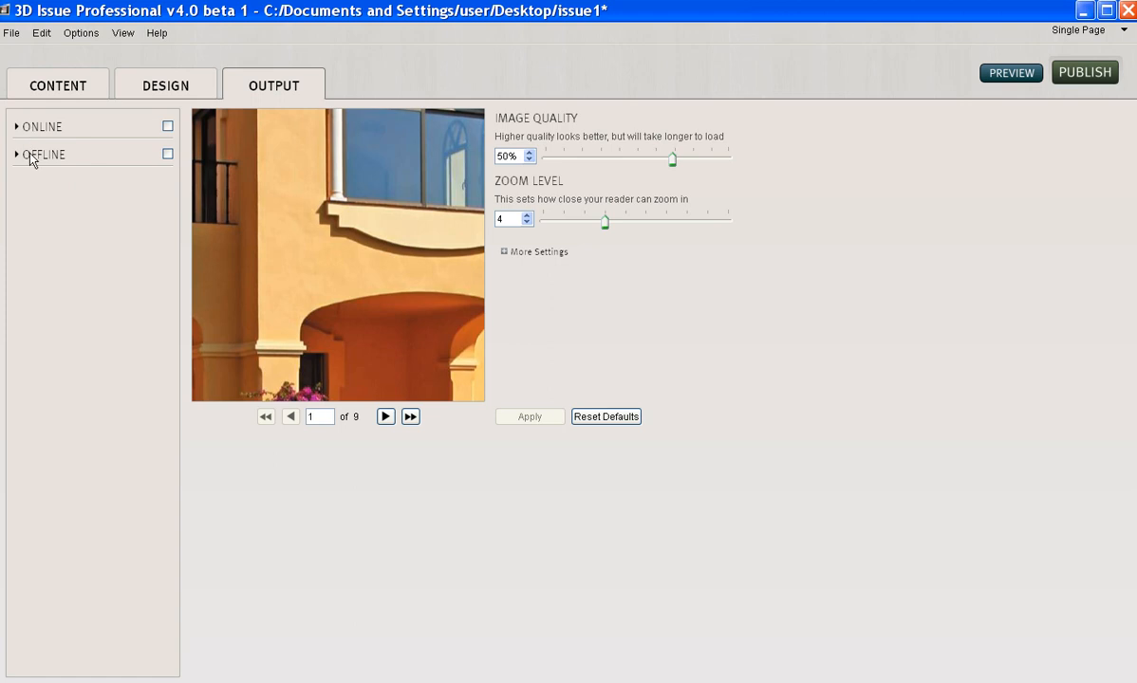
- Enable ONLINE output, expand its options, and start a new FTP upload profile
{"action": "left_click", "coordinate": [168, 127]}
{"action": "left_click", "coordinate": [17, 128]}
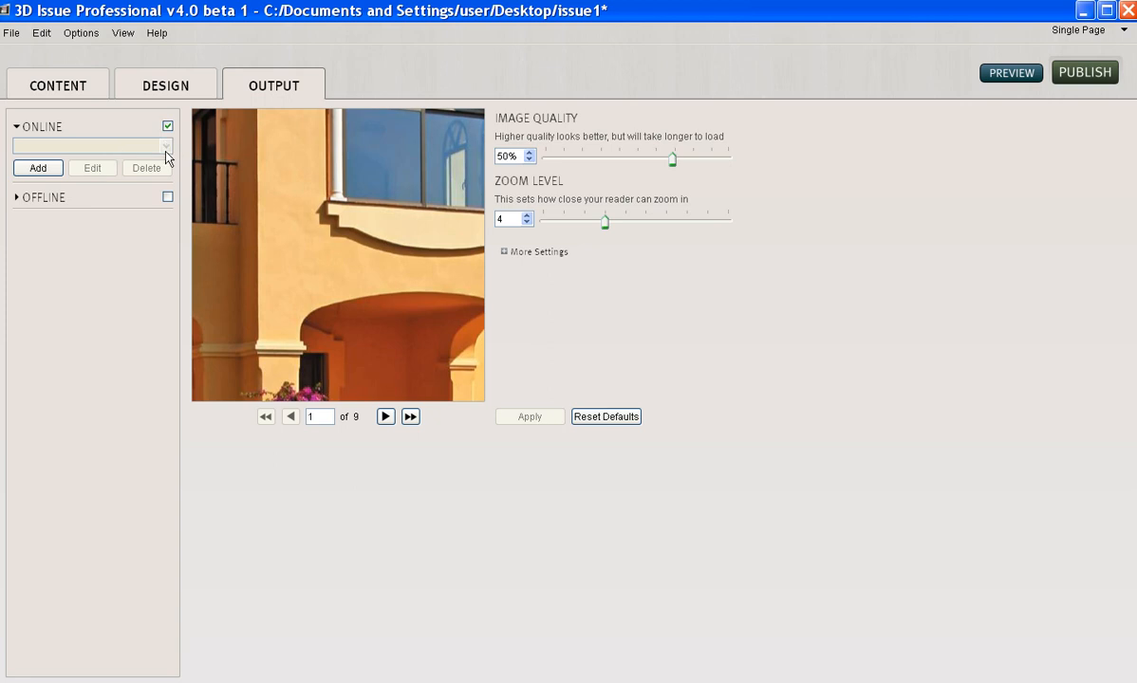
{"action": "left_click", "coordinate": [39, 169]}
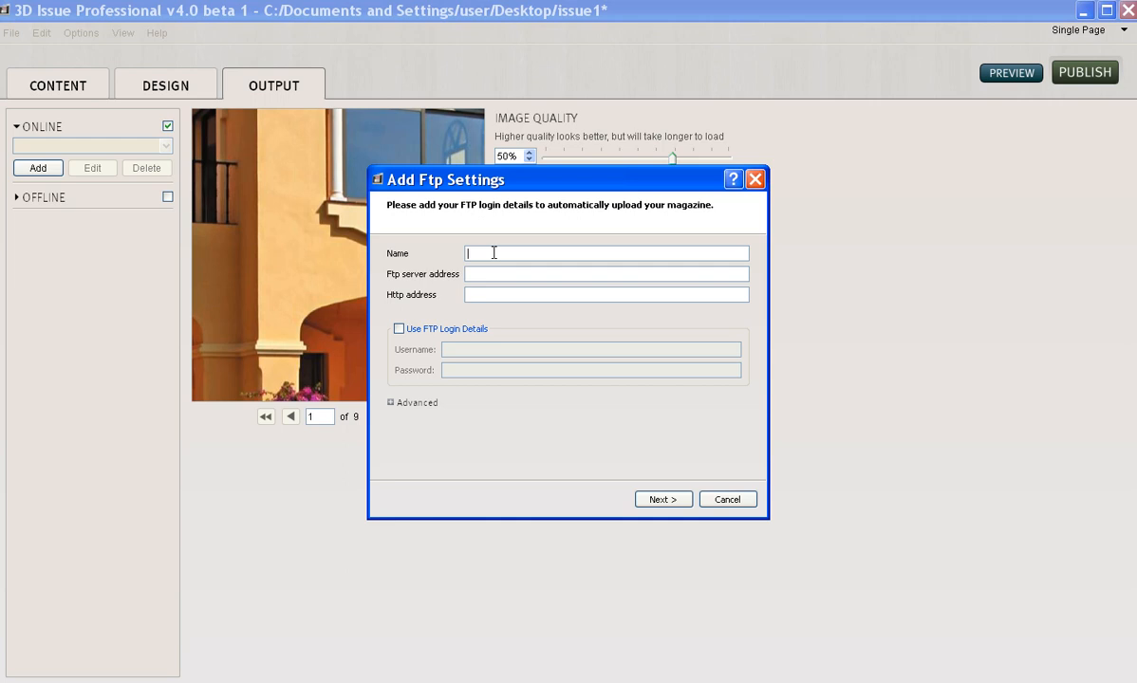
{"action": "type", "text": "3D Issu"}
{"action": "type", "text": "e Website"}
{"action": "type", "text": "ftp"}
{"action": "key", "text": "BackSpace"}
{"action": "key", "text": "BackSpace"}
{"action": "key", "text": "BackSpace"}
{"action": "type", "text": "ftp.3dissue.com"}
{"action": "key", "text": "Tab"}
{"action": "type", "text": "hrtt"}
{"action": "key", "text": "BackSpace"}
{"action": "key", "text": "BackSpace"}
{"action": "key", "text": "BackSpace"}
{"action": "type", "text": "ttp://www.3dissue.com"}
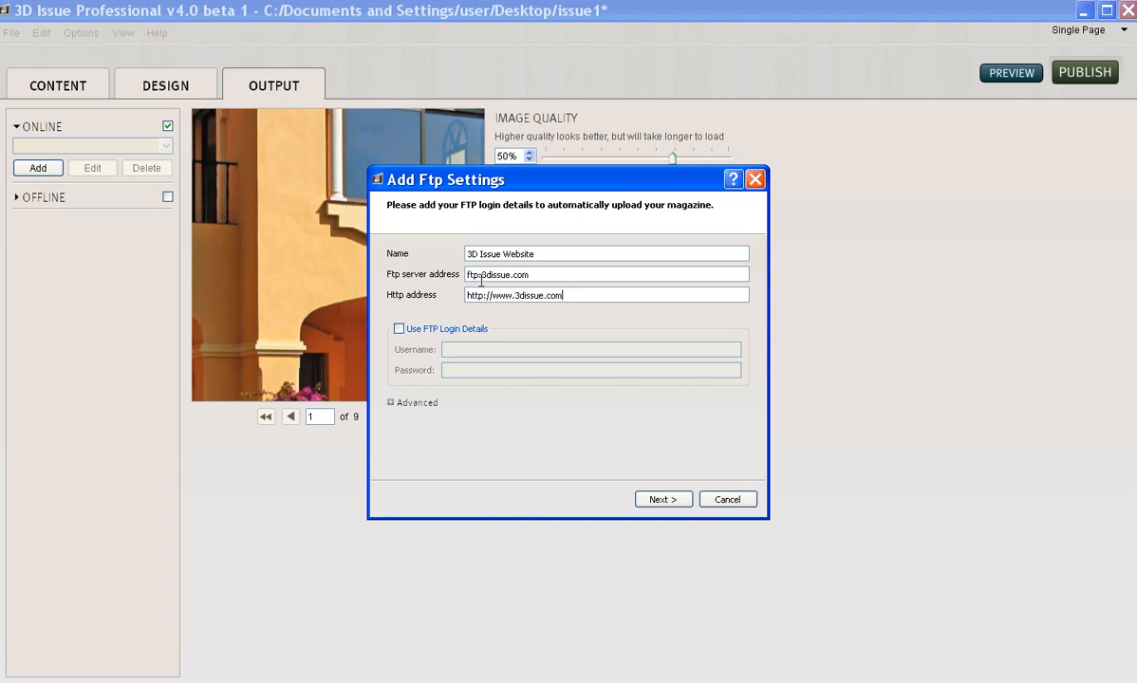
- Turn on Use FTP Login Details and enter the FTP username and password
{"action": "left_click", "coordinate": [399, 328]}
{"action": "left_click", "coordinate": [472, 348]}
{"action": "type", "text": "sea"}
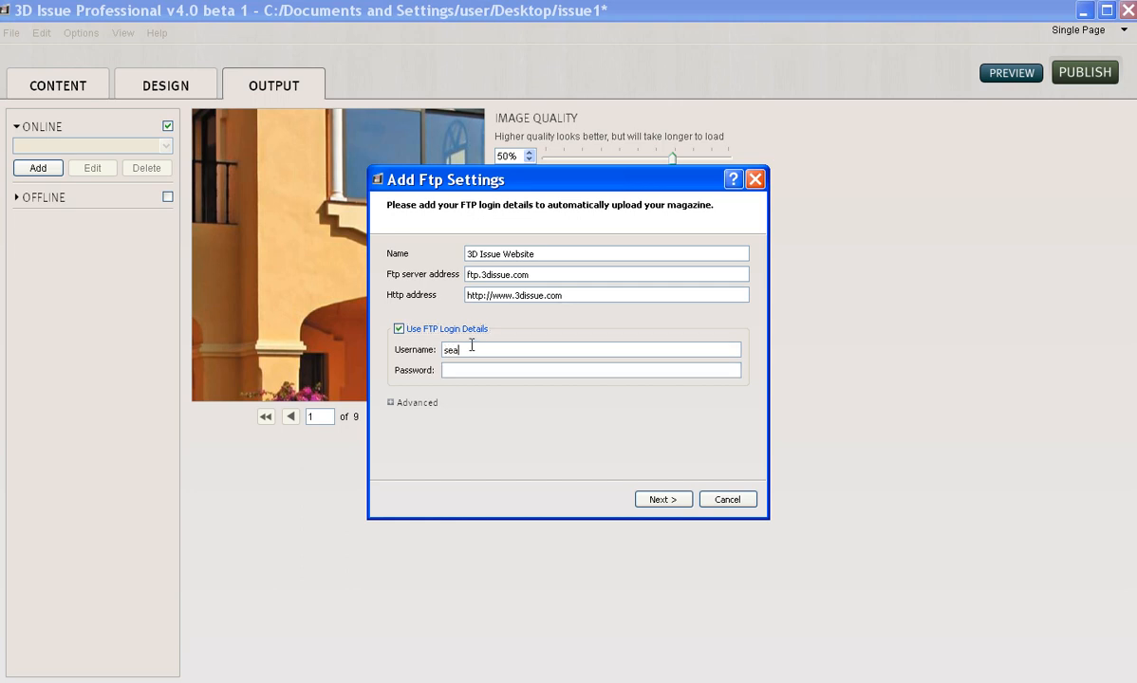
{"action": "type", "text": "nme•••••••••"}
- Advance the wizard and browse the remote folder list on ftp.3dissue.com
{"action": "left_click", "coordinate": [662, 501]}
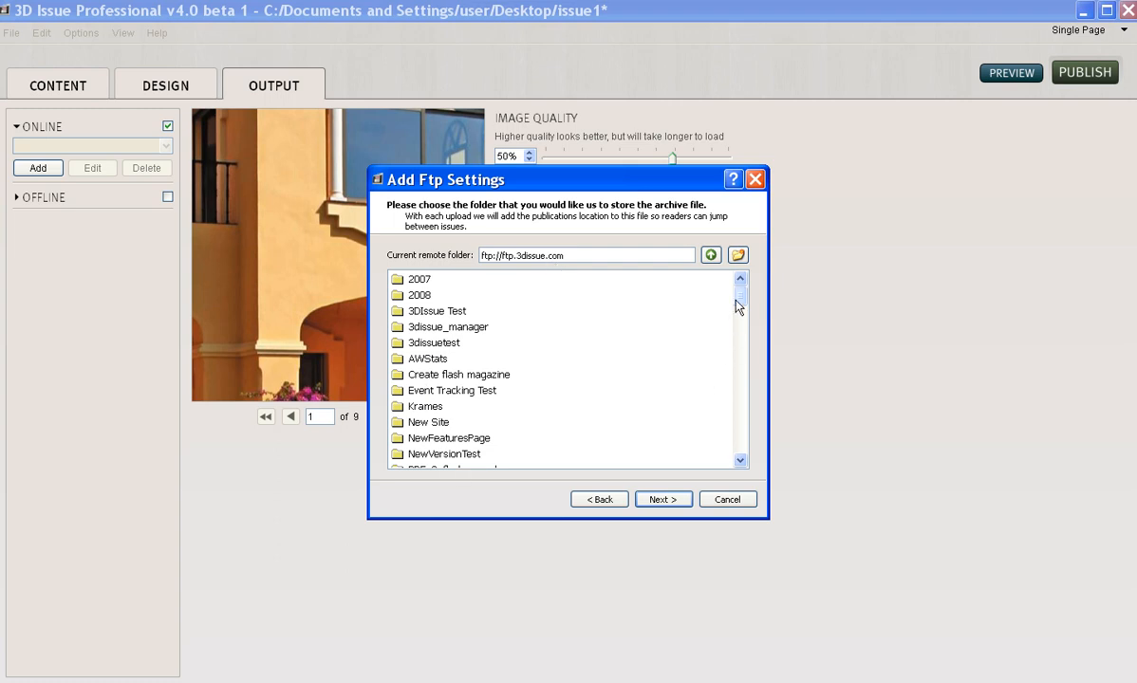
{"action": "scroll", "coordinate": [741, 306], "scroll_direction": "down", "scroll_amount": 2}
{"action": "scroll", "coordinate": [741, 305], "scroll_direction": "up", "scroll_amount": 2}
- Keep the archive at the server root and choose the demos folder for the issue
{"action": "left_click", "coordinate": [664, 501]}
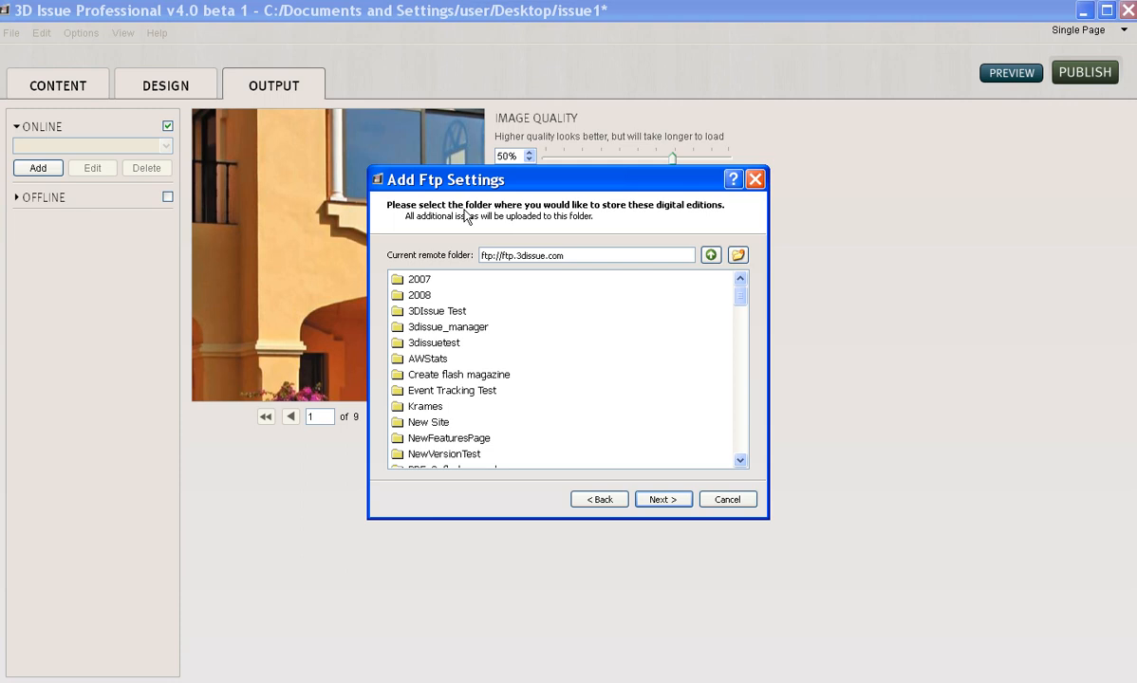
{"action": "left_click_drag", "start_coordinate": [746, 297], "coordinate": [745, 330]}
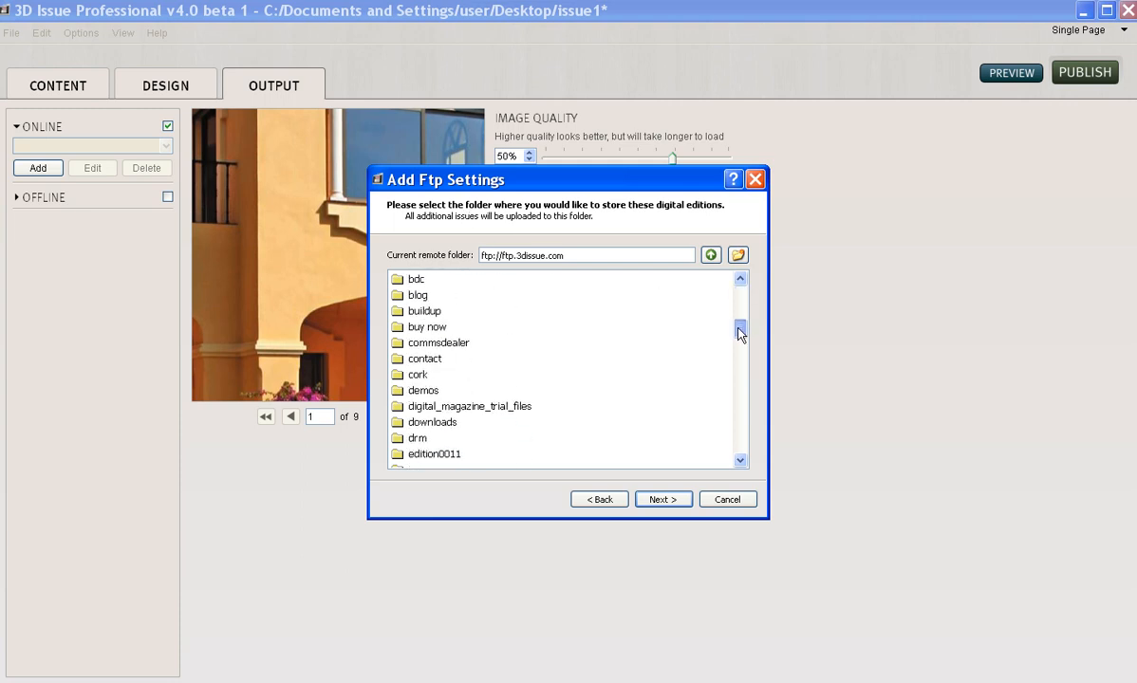
{"action": "left_click", "coordinate": [455, 391]}
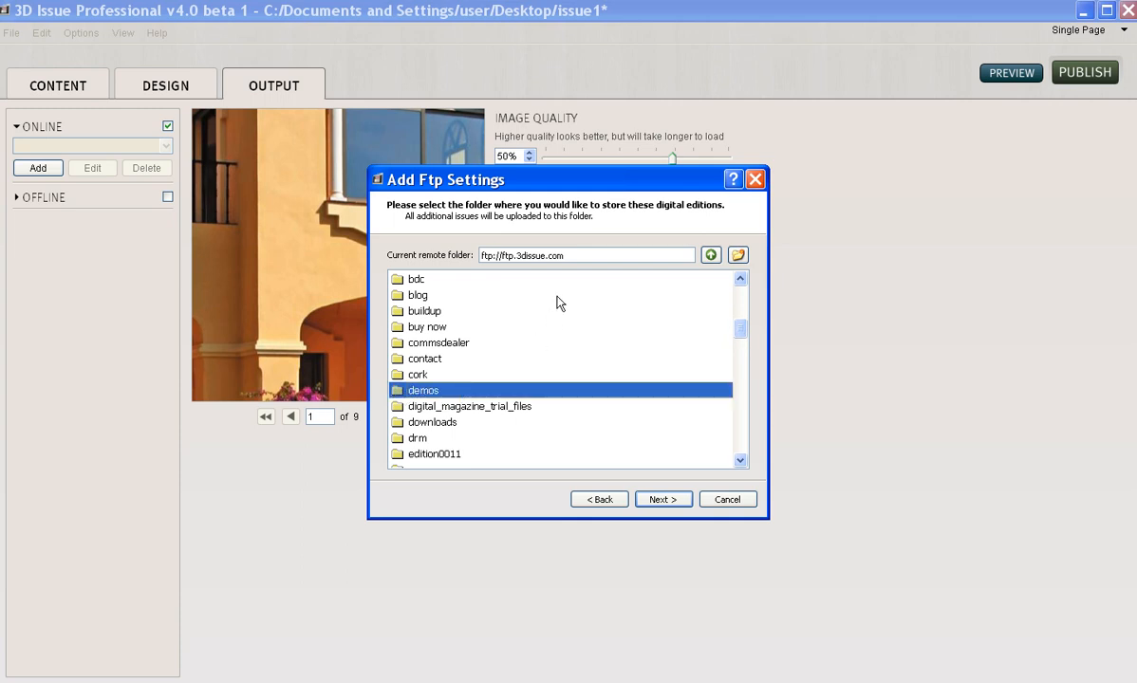
{"action": "left_click", "coordinate": [662, 499]}
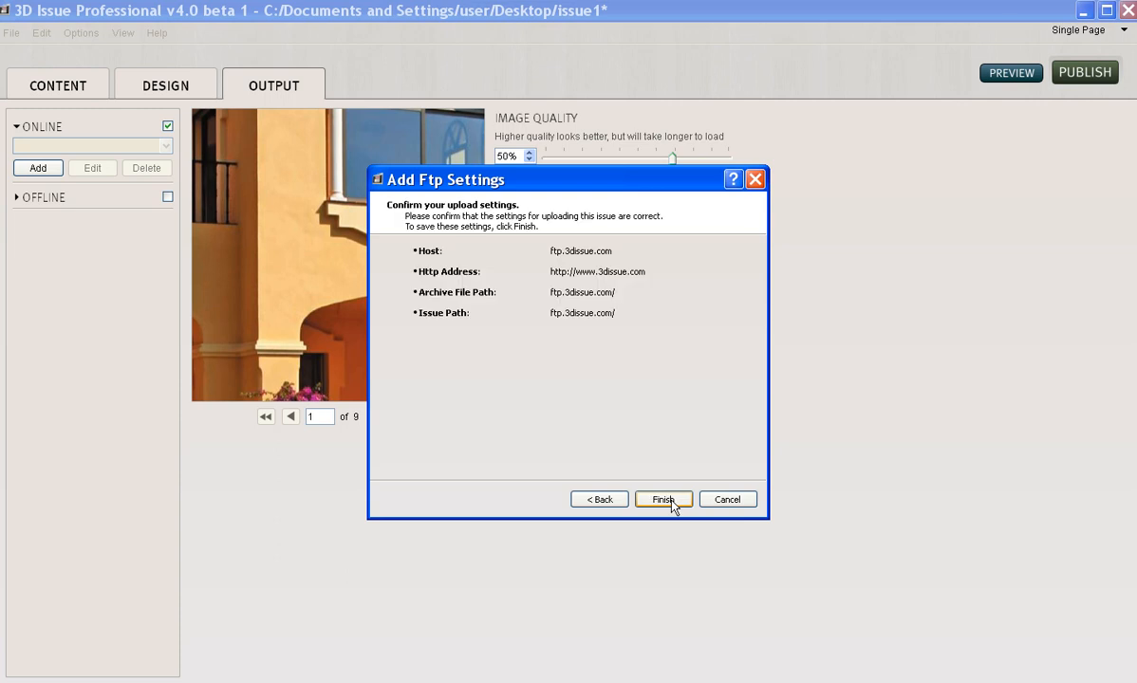
{"action": "left_click", "coordinate": [601, 500]}
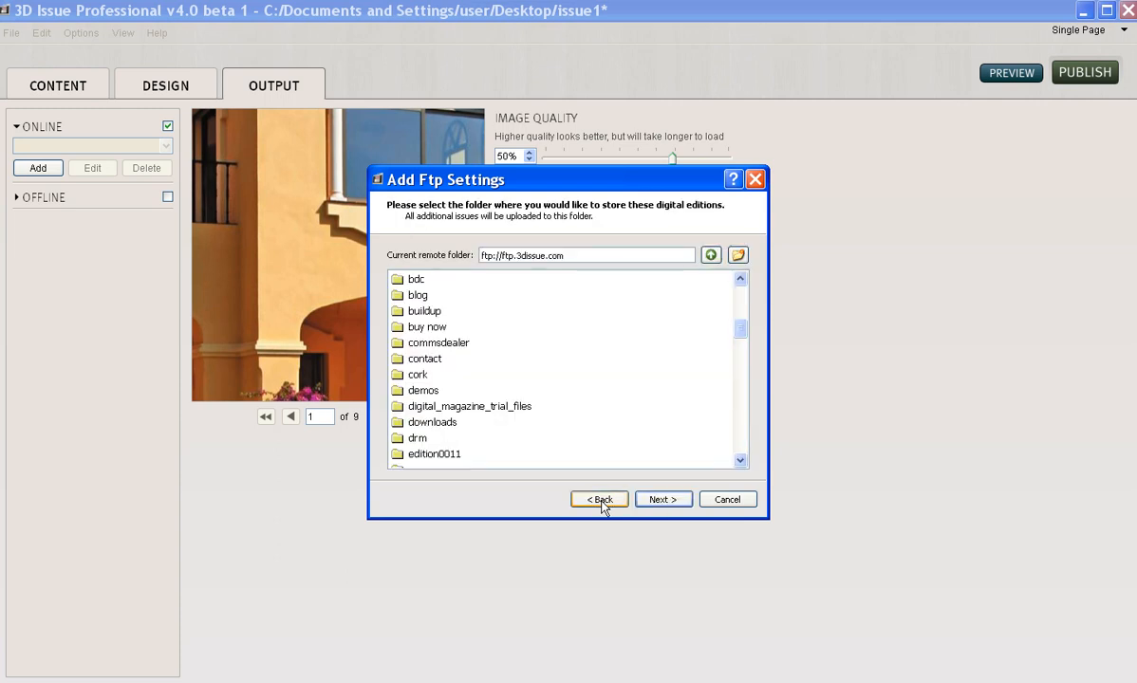
{"action": "double_click", "coordinate": [422, 390]}
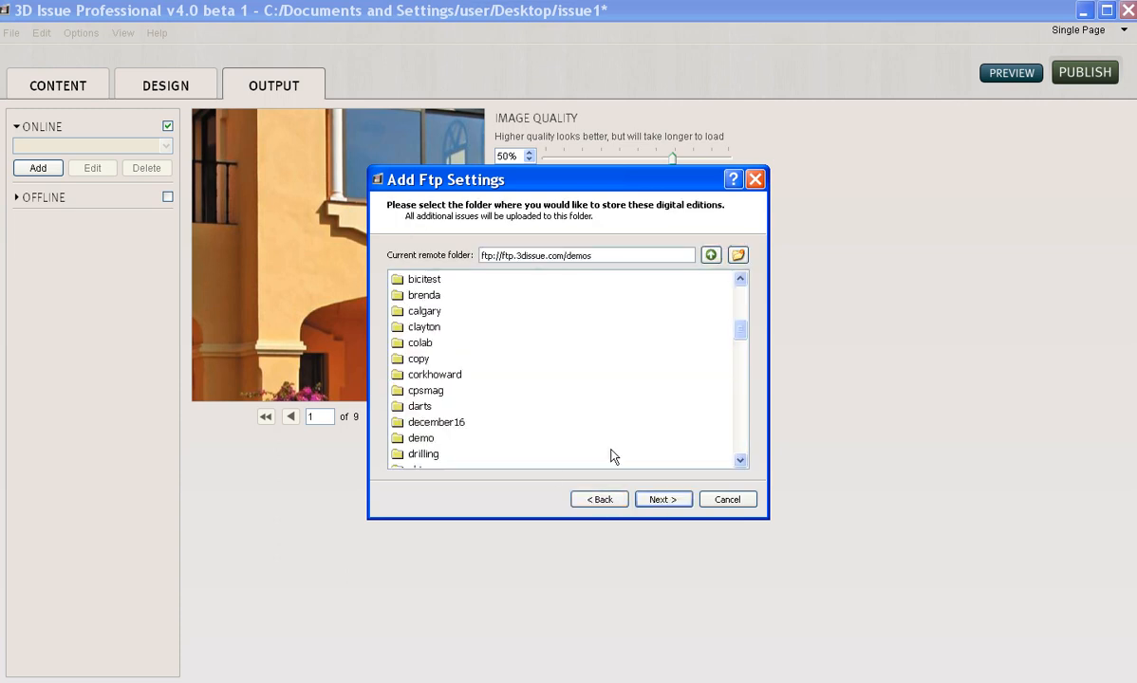
{"action": "left_click", "coordinate": [661, 500]}
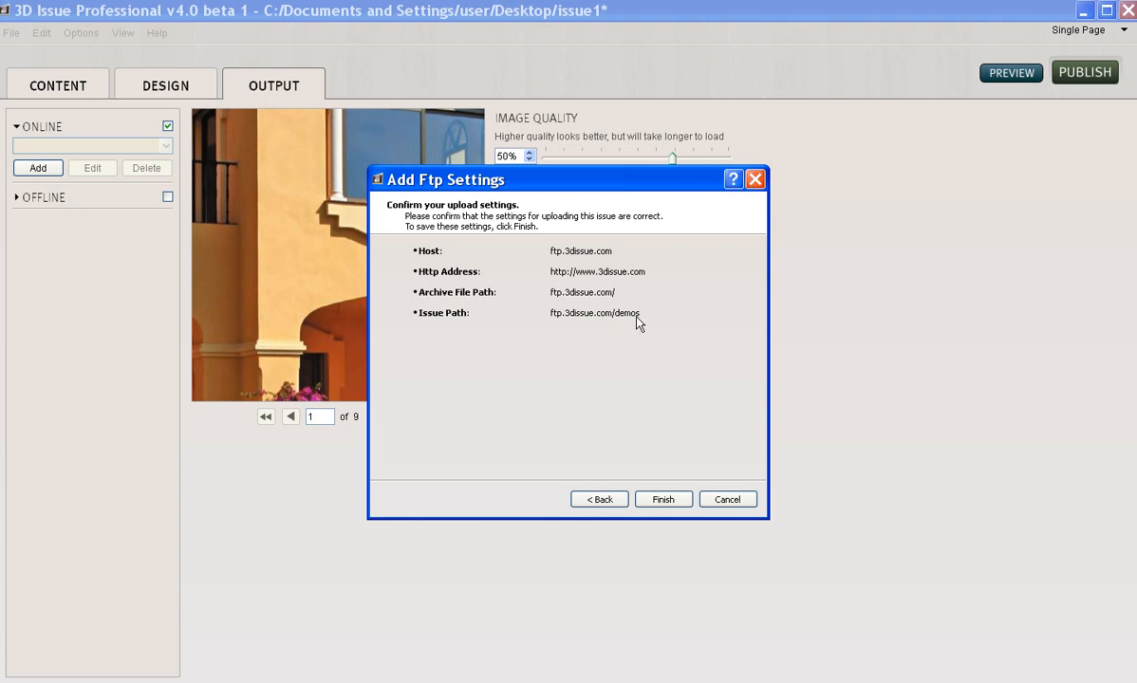
- Save the 3D Issue Website profile, keep it selected, and review its details without changes
{"action": "left_click", "coordinate": [663, 500]}
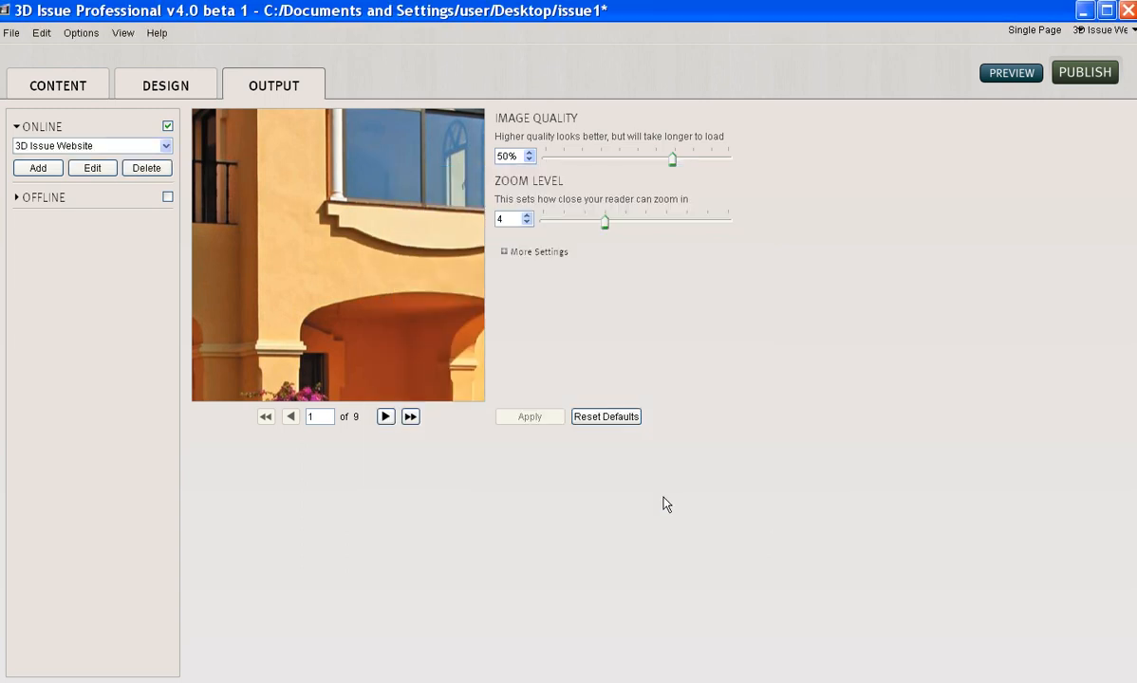
{"action": "left_click", "coordinate": [164, 147]}
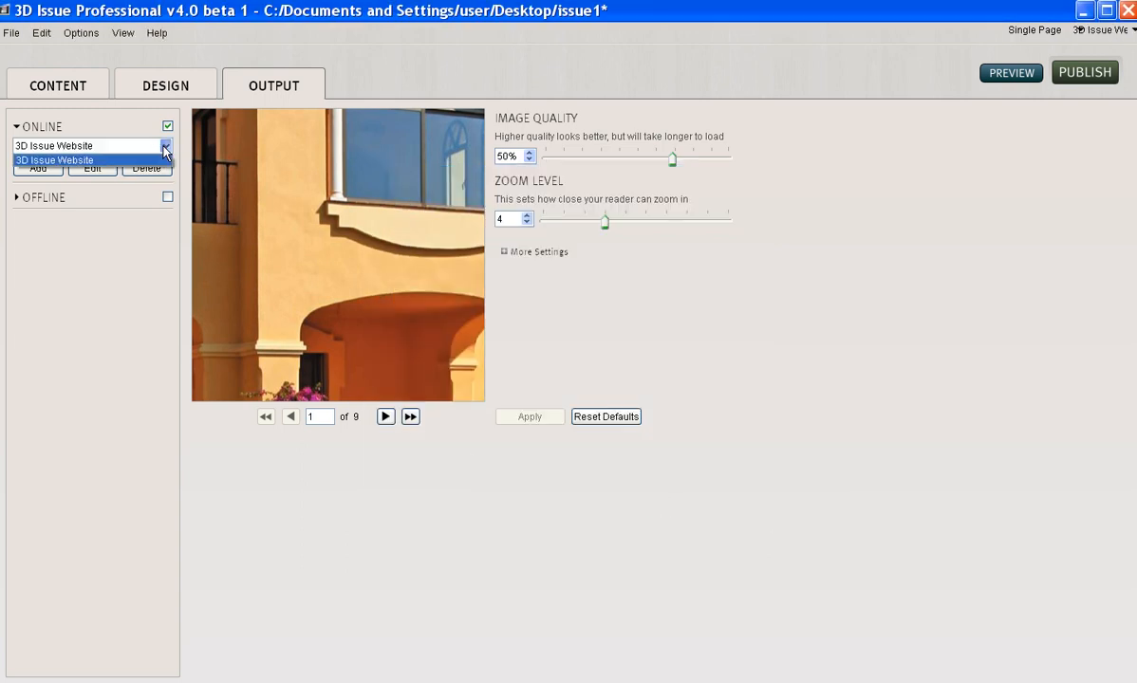
{"action": "left_click", "coordinate": [164, 147]}
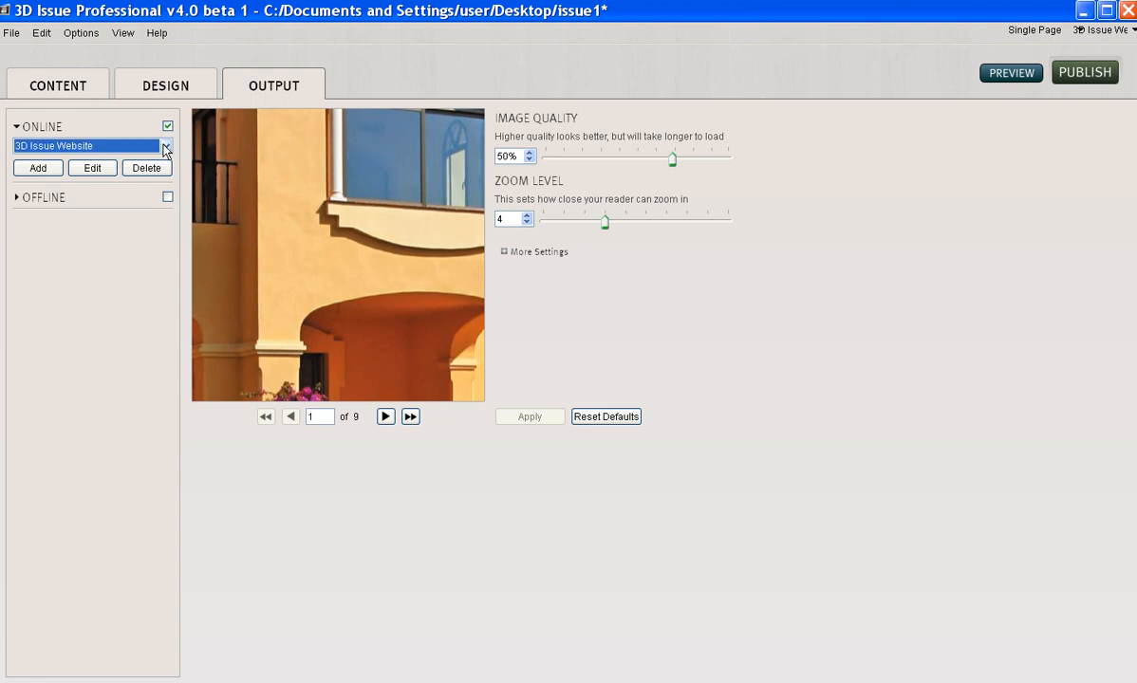
{"action": "left_click", "coordinate": [94, 169]}
{"action": "left_click", "coordinate": [727, 500]}
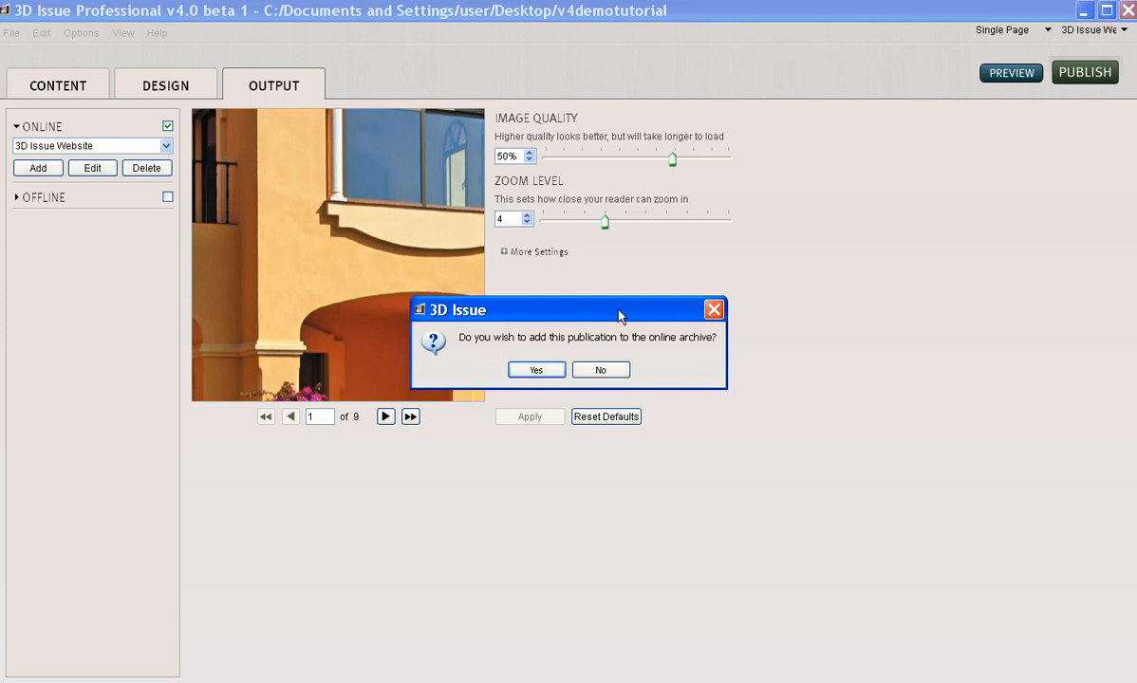
- Confirm adding the publication to the online archive and view the published issue online
{"action": "left_click", "coordinate": [624, 374]}
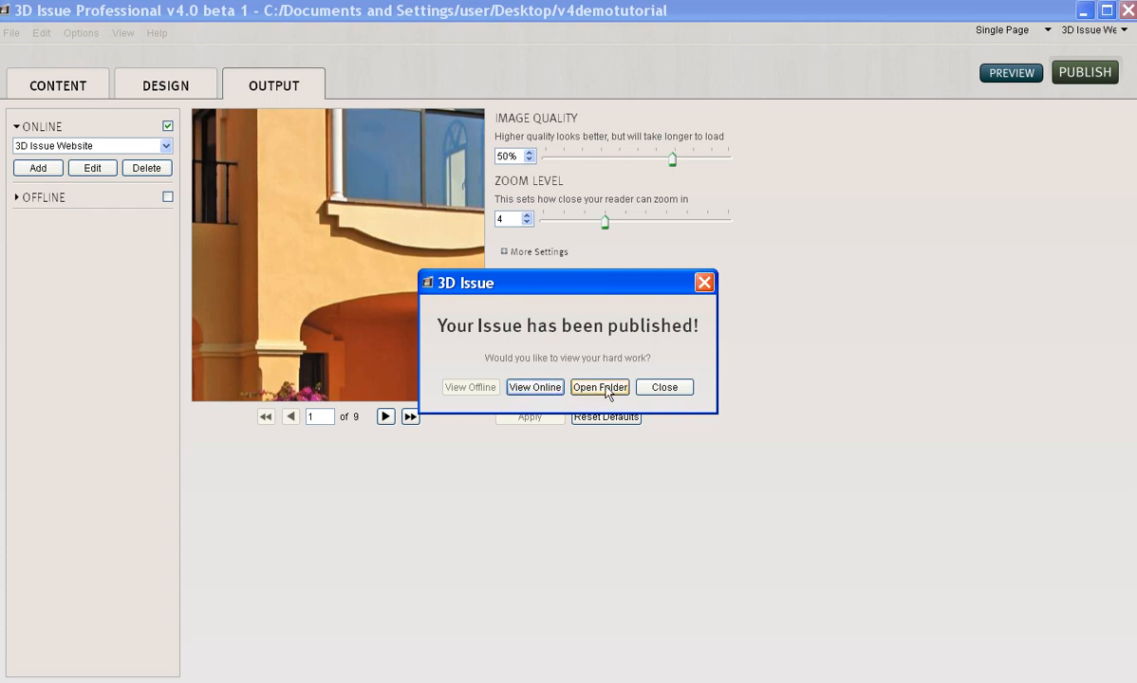
{"action": "left_click", "coordinate": [535, 388]}
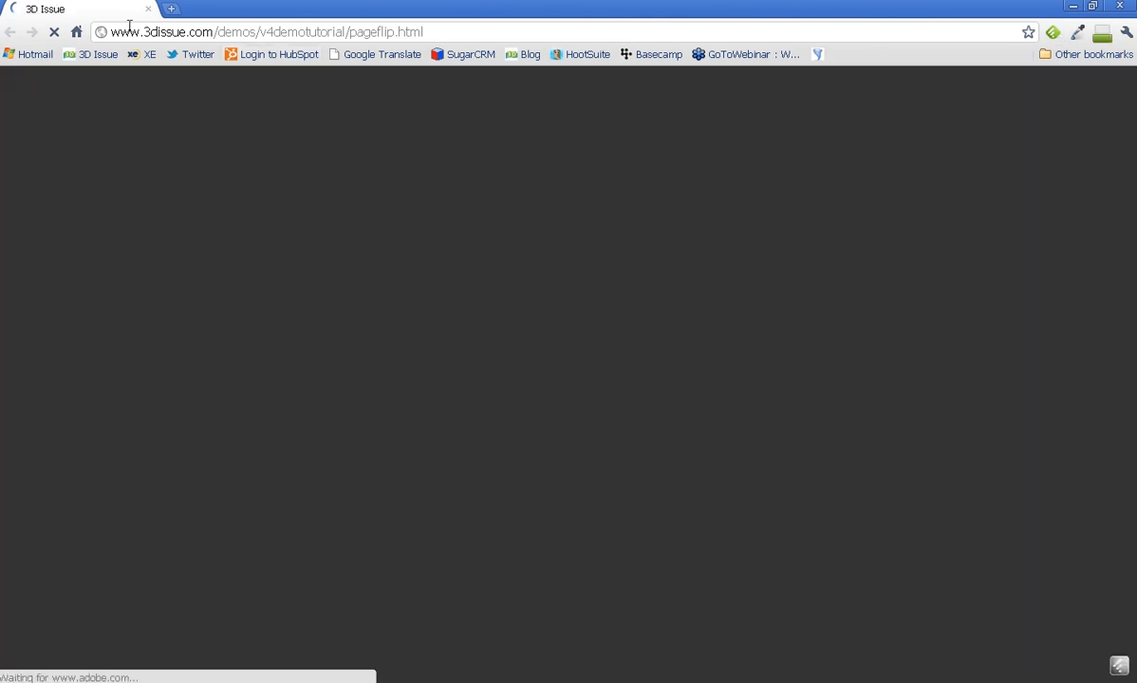
- Highlight the domain, demos and v4demotutorial parts of the URL, then flip to the contents spread
{"action": "left_click_drag", "start_coordinate": [214, 33], "coordinate": [111, 33]}
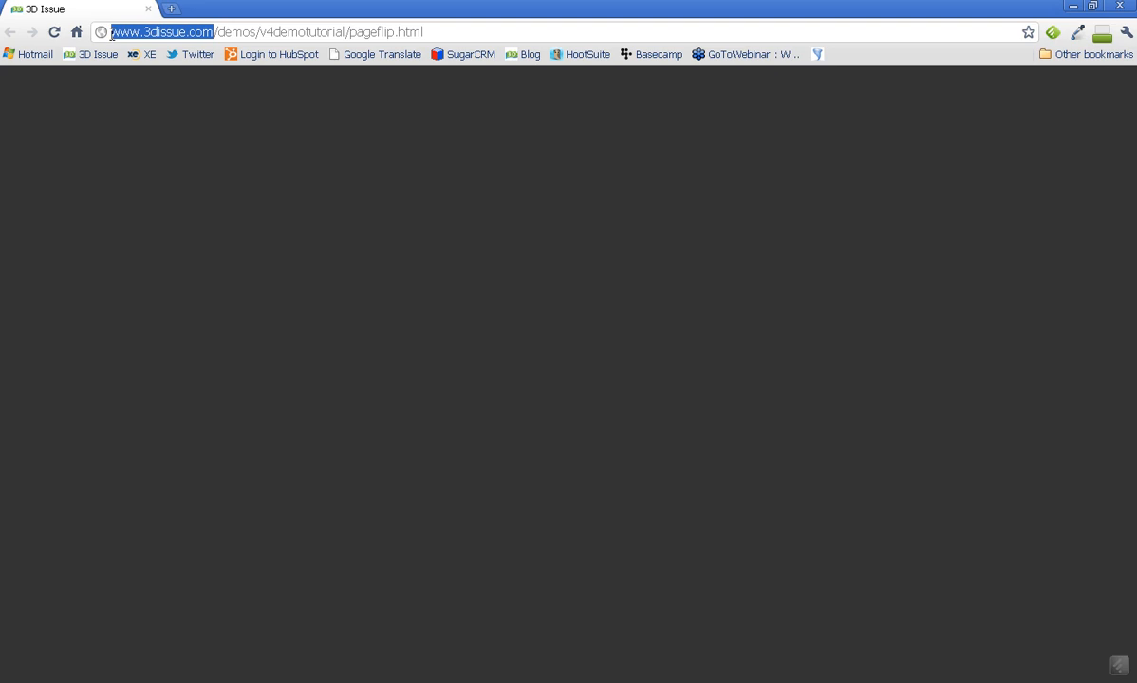
{"action": "left_click", "coordinate": [251, 30]}
{"action": "double_click", "coordinate": [252, 31]}
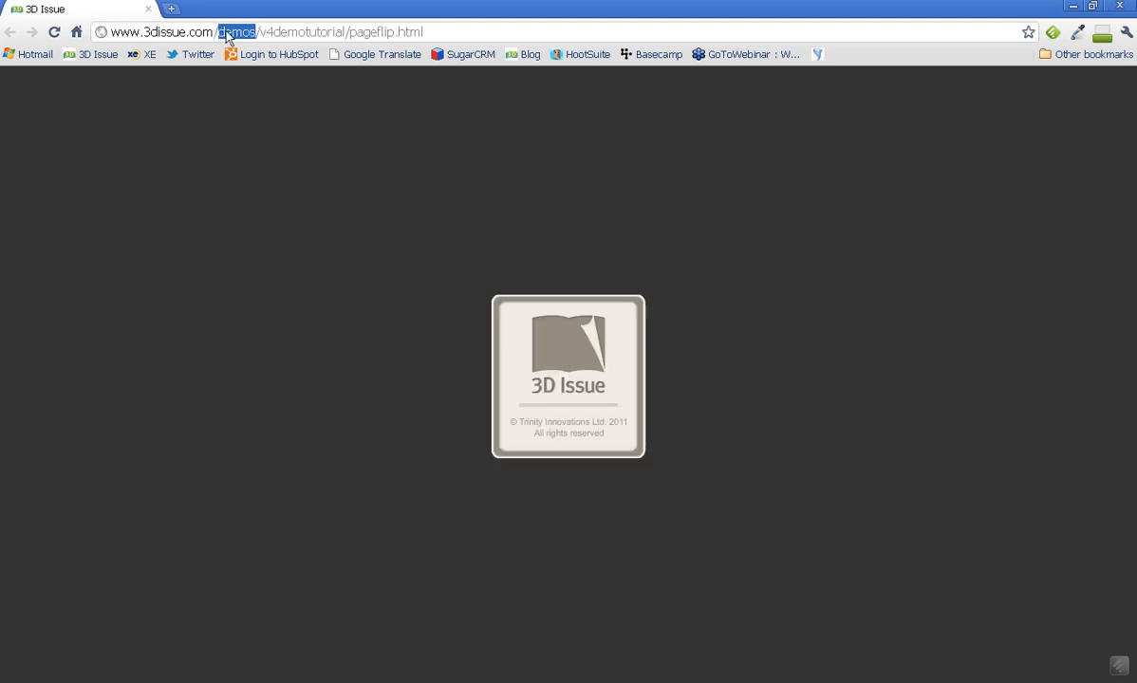
{"action": "left_click_drag", "start_coordinate": [259, 33], "coordinate": [344, 35]}
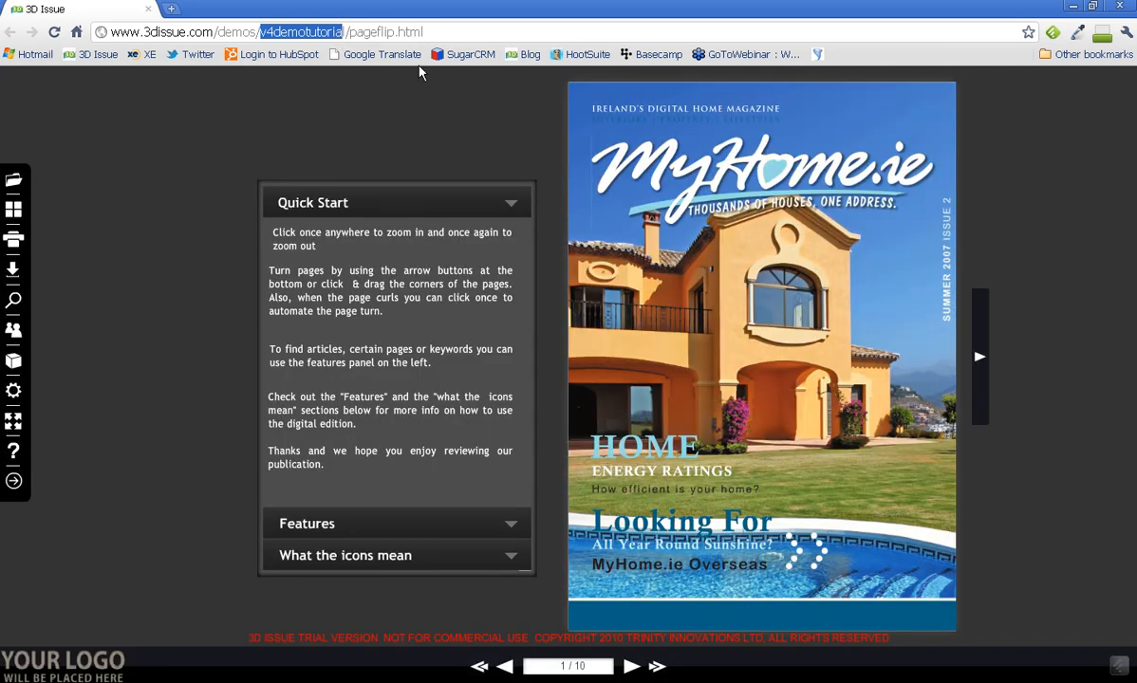
{"action": "left_click_drag", "start_coordinate": [945, 615], "coordinate": [336, 560]}
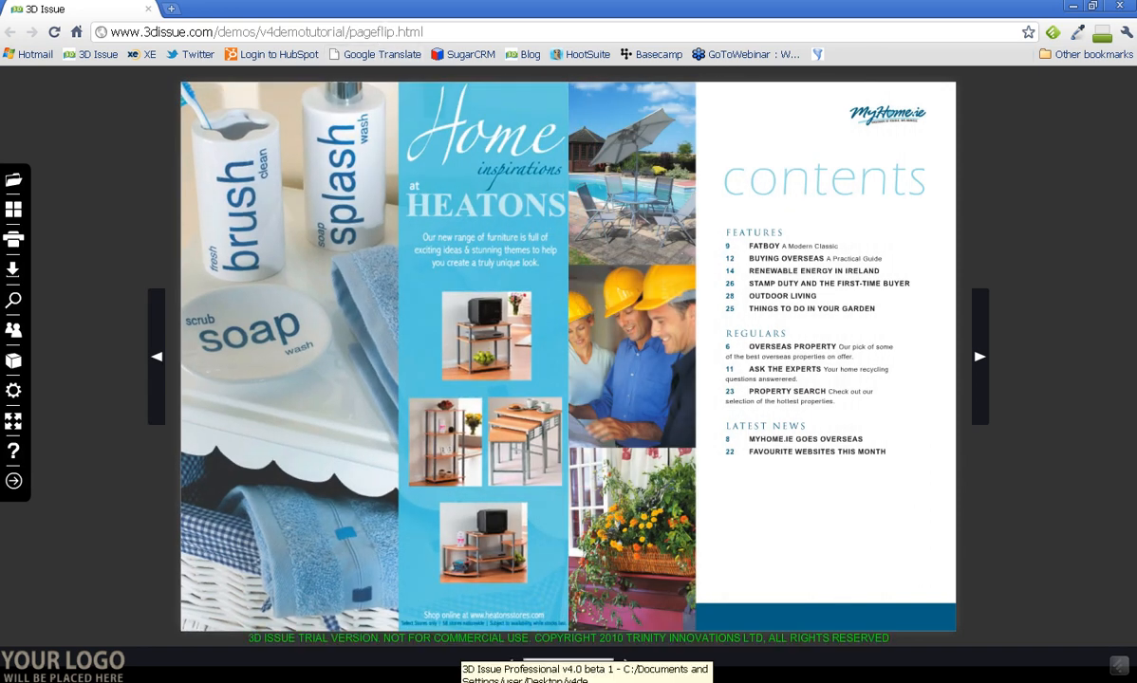
{"action": "left_click", "coordinate": [461, 682]}
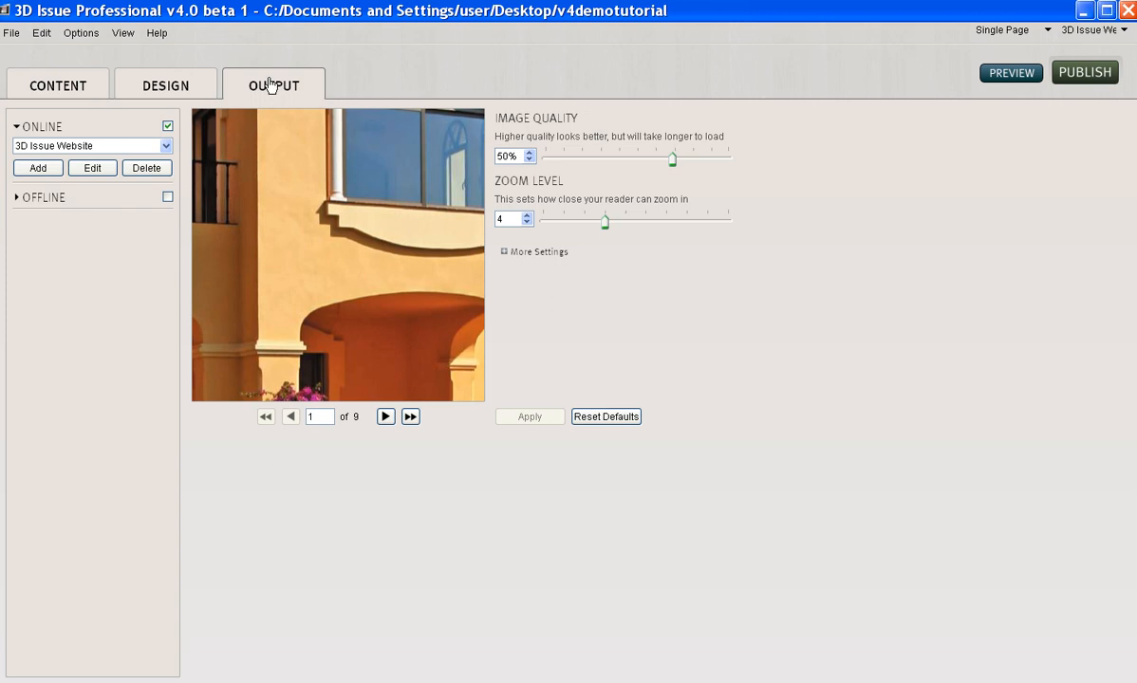